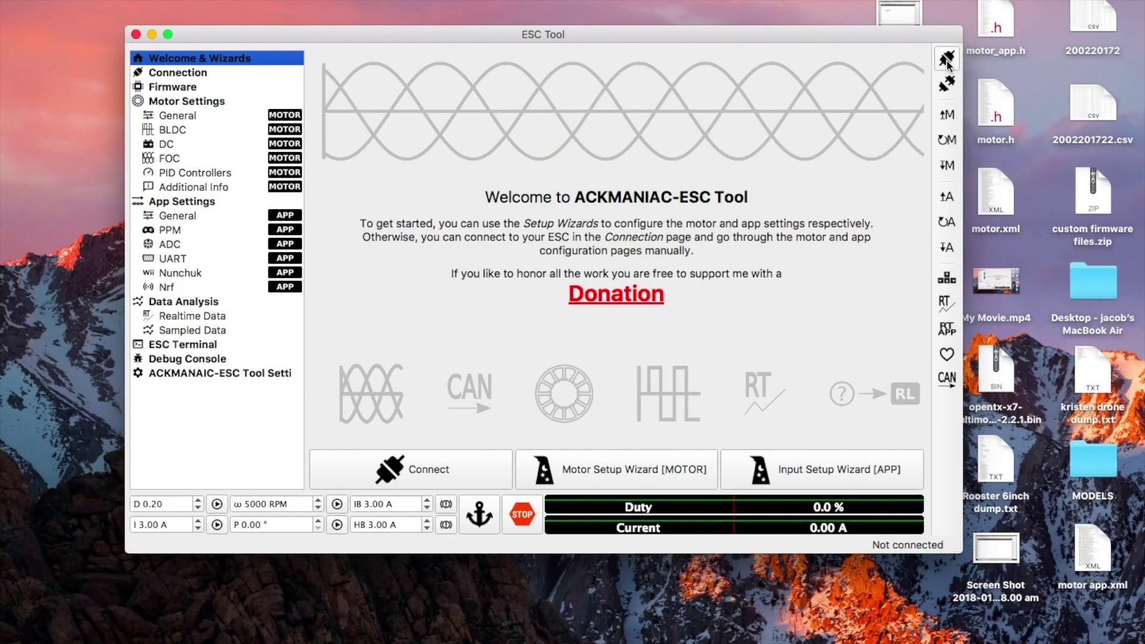
- Connect to the ESC over serial and show the PPM app settings, dismissing the NVIDIA alert
left_click(947, 60)
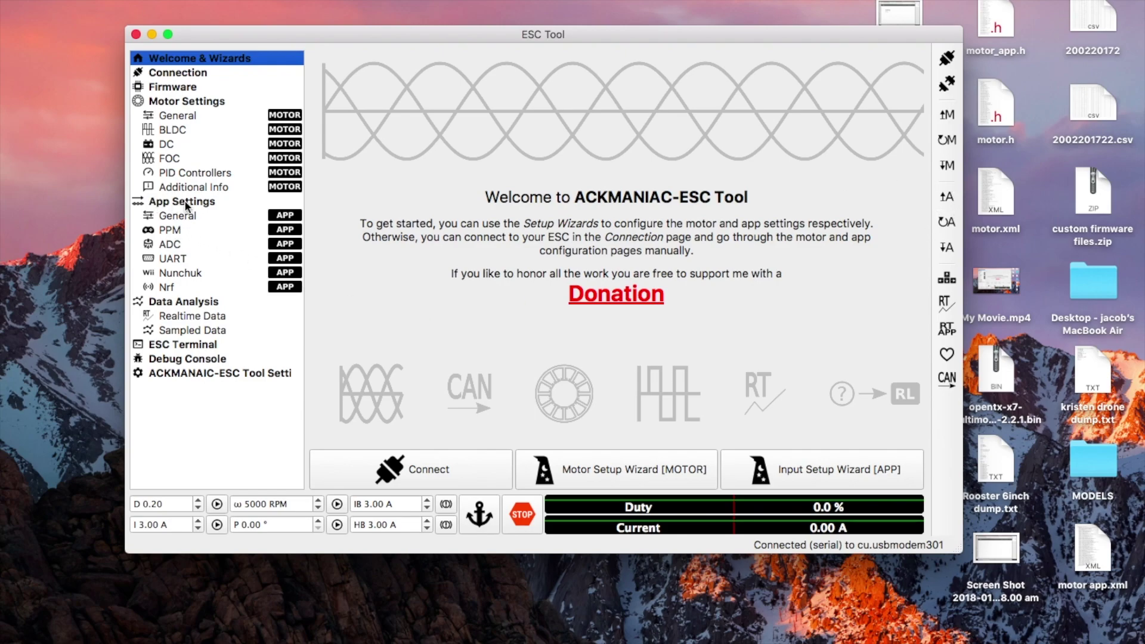
left_click(177, 234)
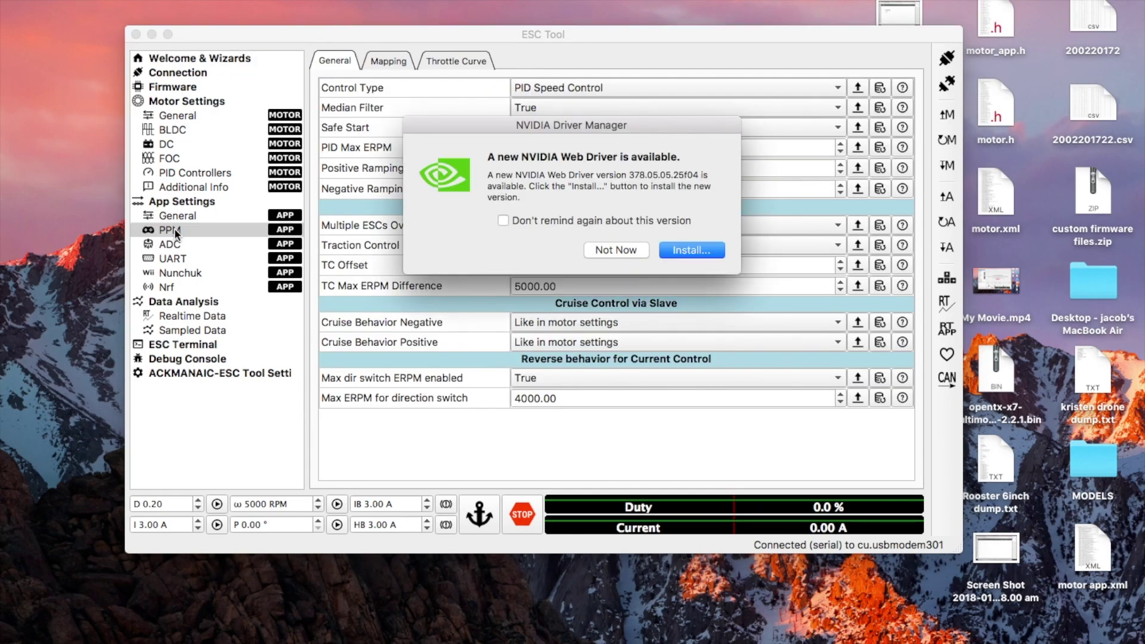
left_click(638, 249)
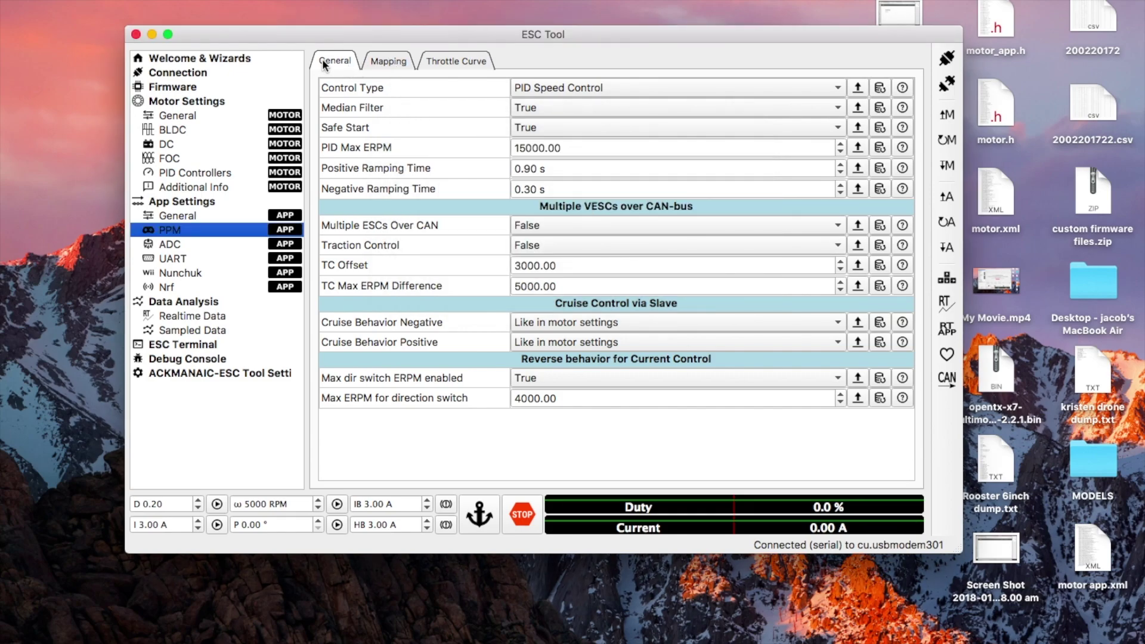
- On the PPM Mapping tab, stream realtime data, set PID Speed Control, and stream live app data
left_click(388, 60)
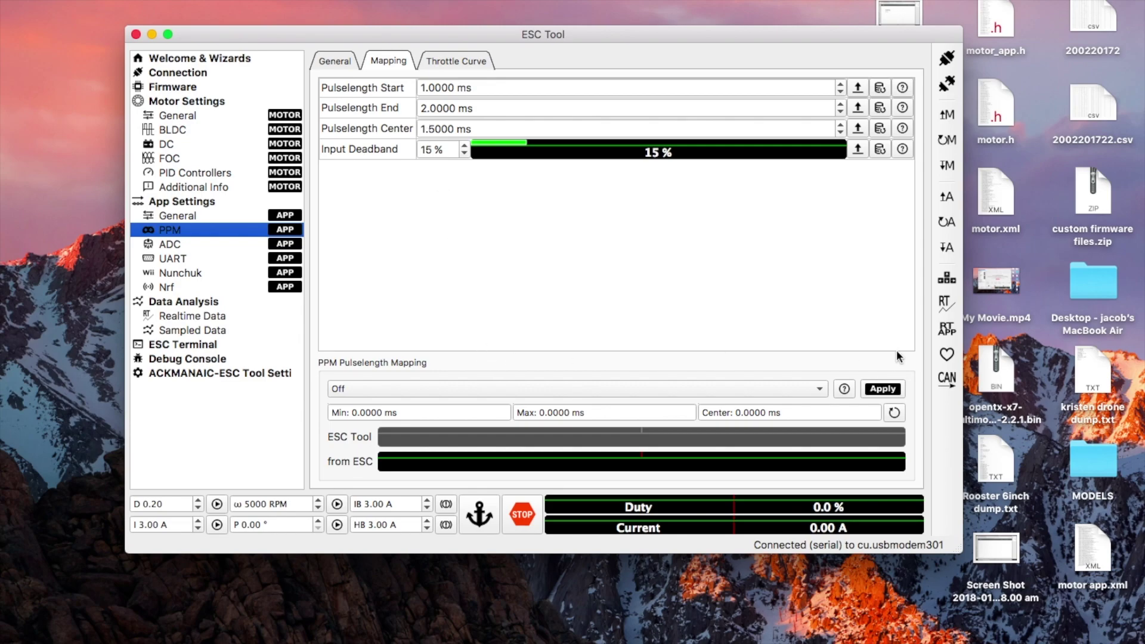
left_click(946, 305)
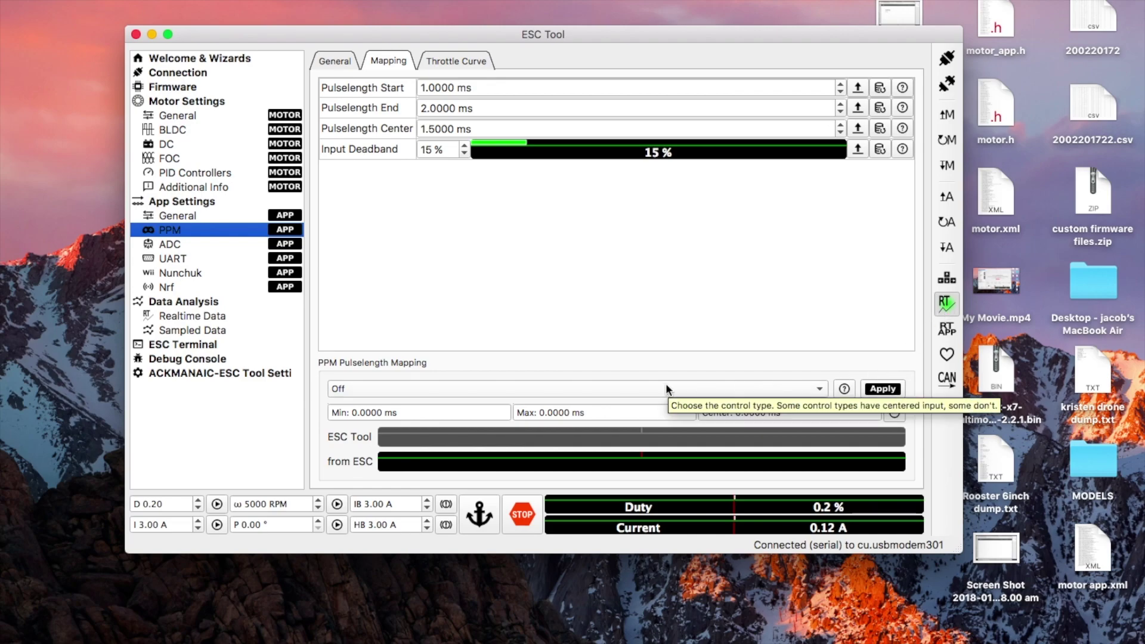
left_click(817, 387)
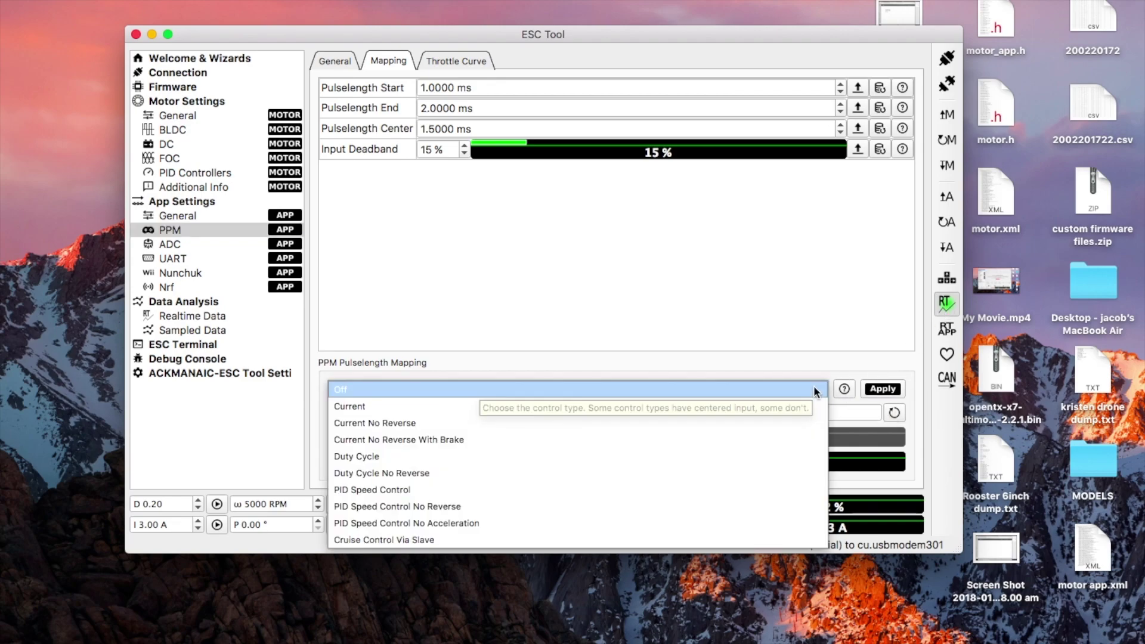
left_click(781, 493)
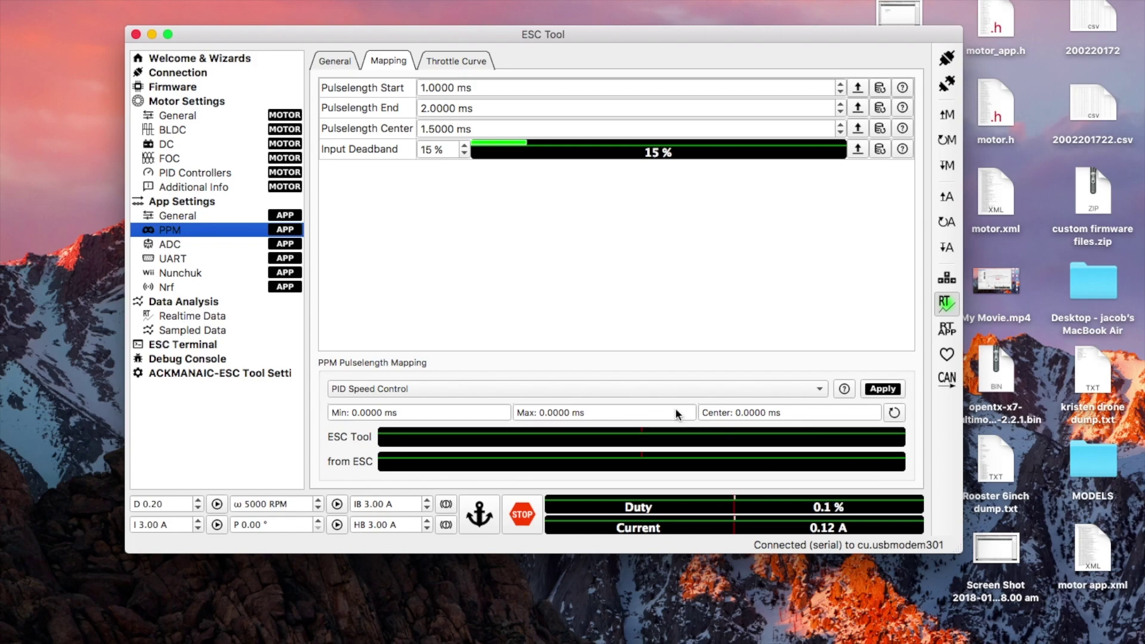
left_click(883, 388)
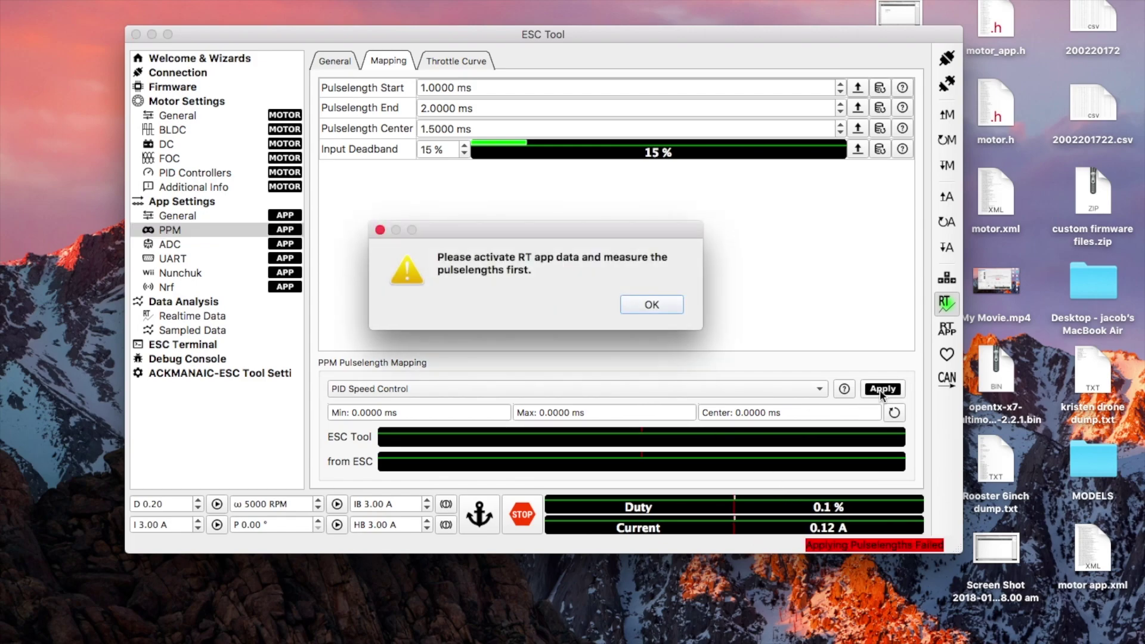
left_click(652, 305)
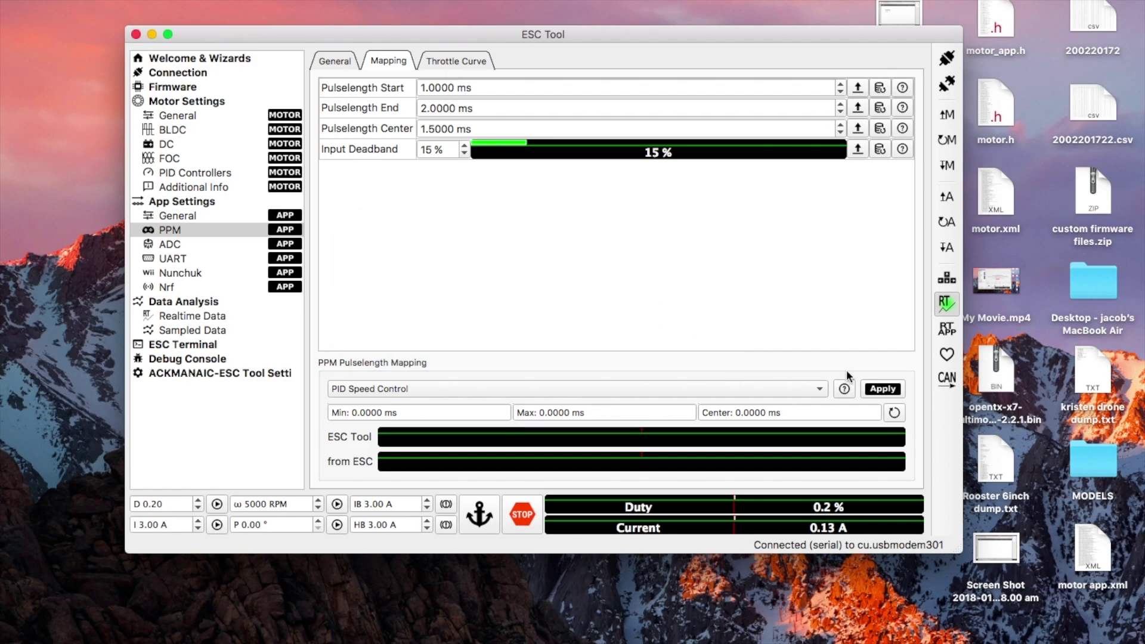
left_click(936, 329)
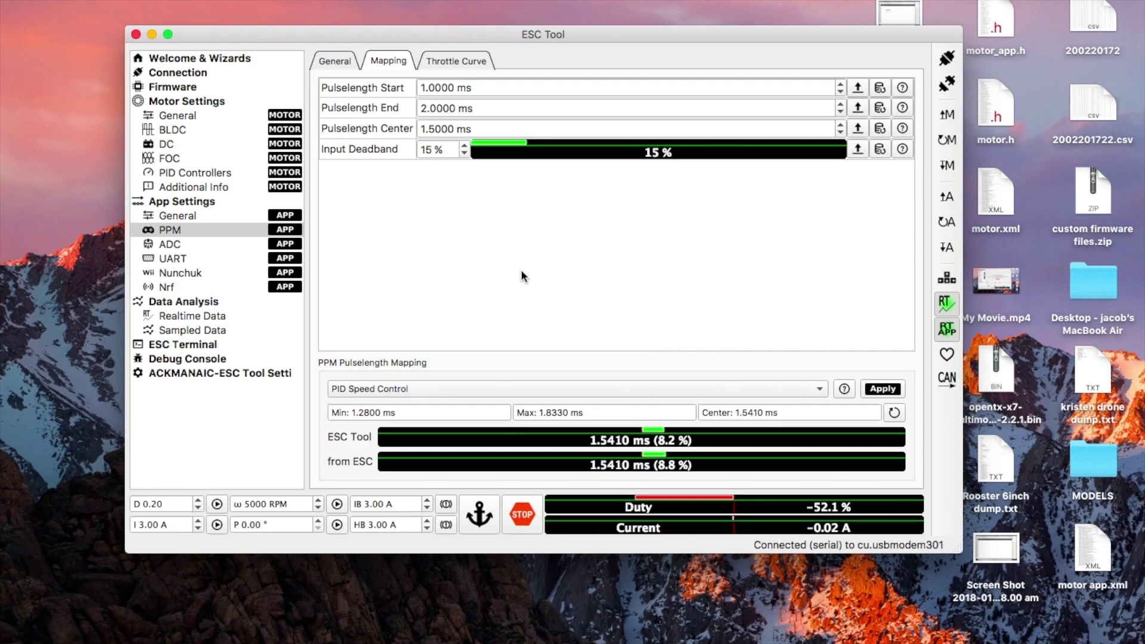
- Change Pulselength Center from 1.5000 ms to 1.5420 ms
left_click(443, 130)
left_click_drag(447, 130, 434, 130)
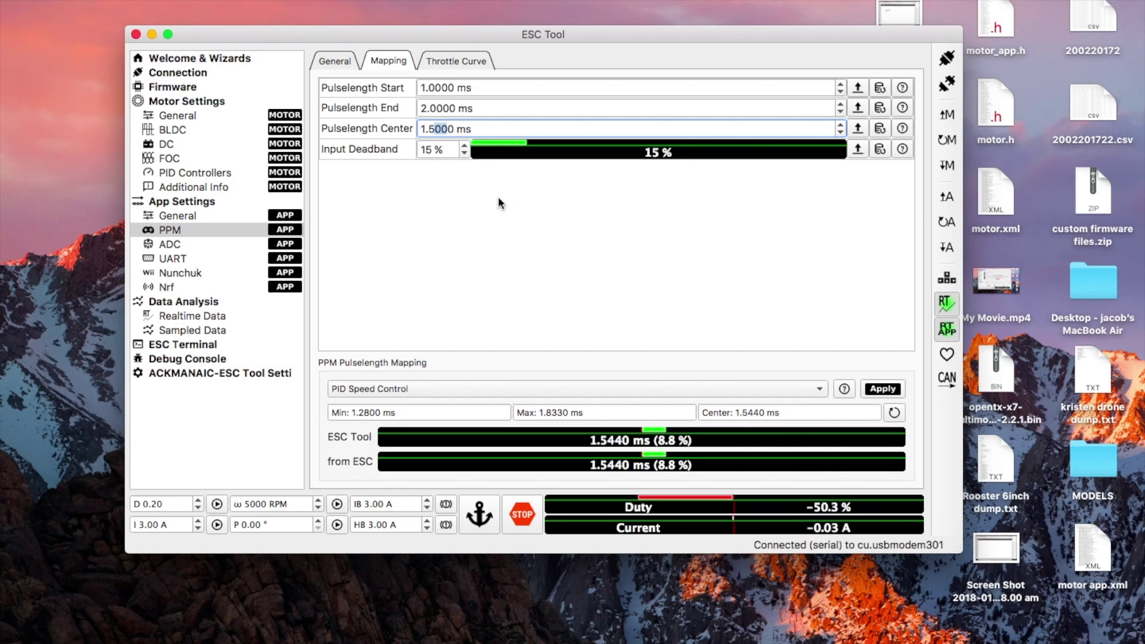
type("4")
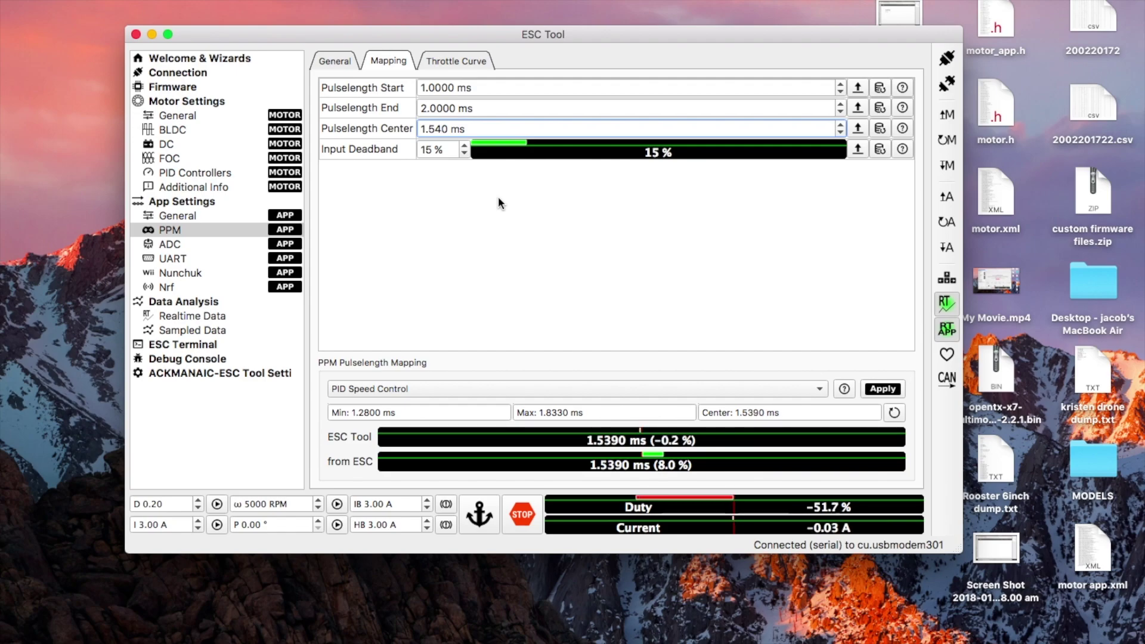
type("2")
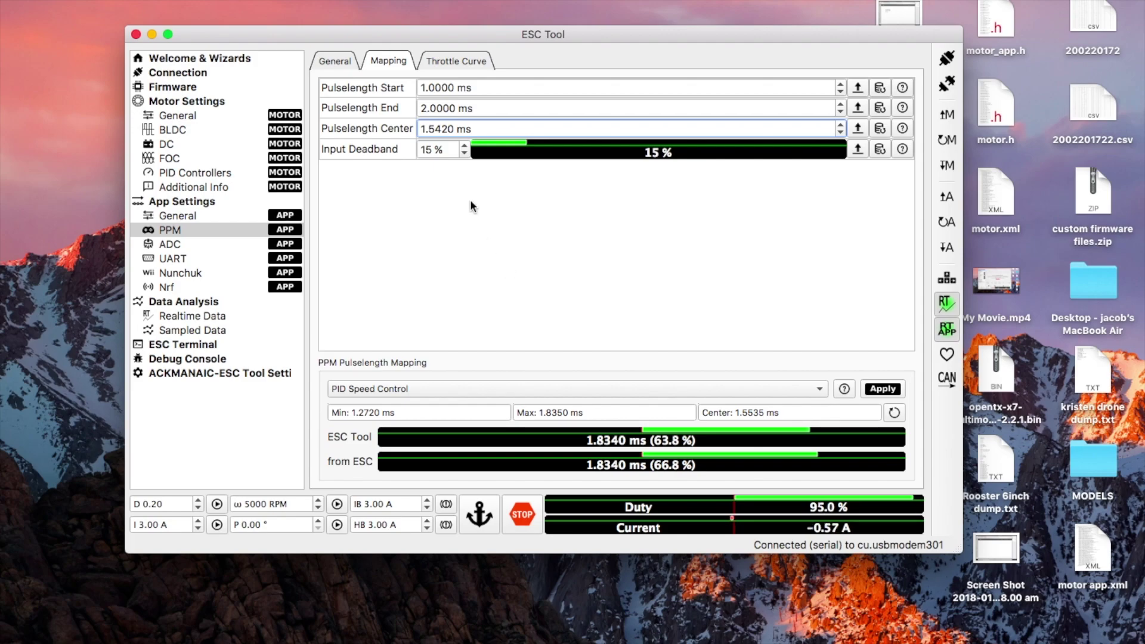
- Apply the measured pulse range: Pulselength Start 1.2720 ms and End 1.8350 ms, keeping live streaming on
left_click(440, 89)
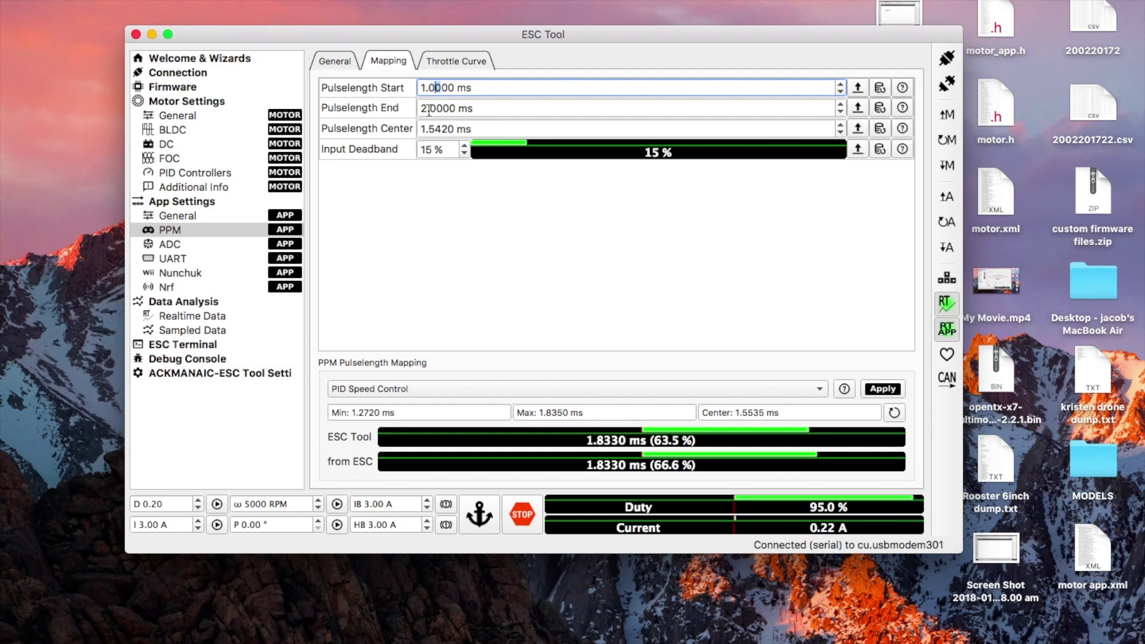
left_click_drag(437, 109, 417, 109)
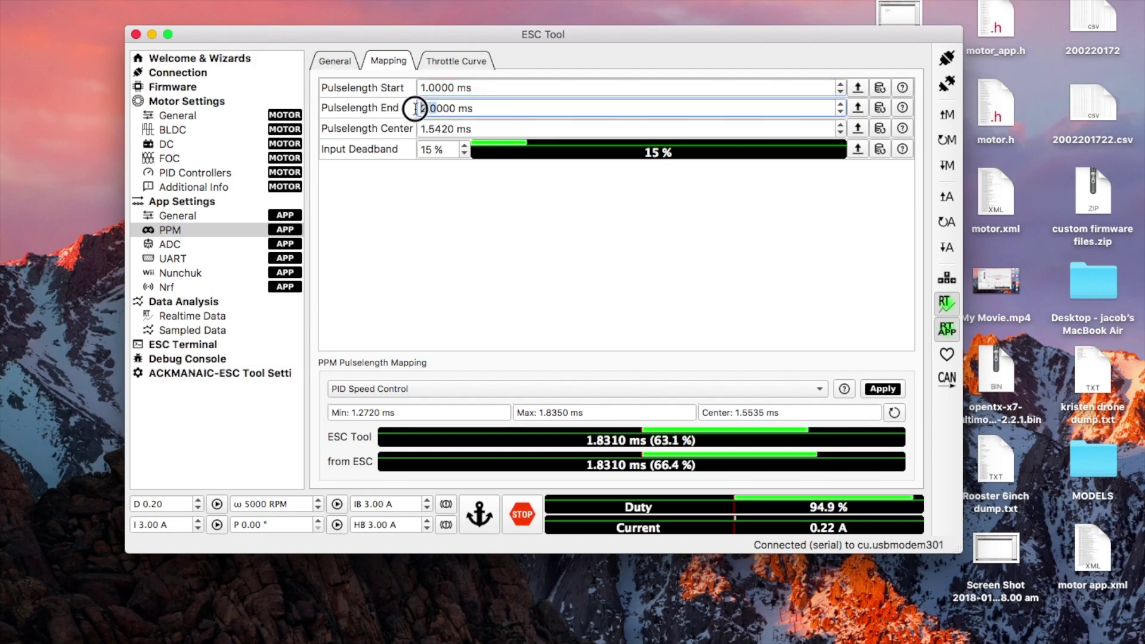
type(".8")
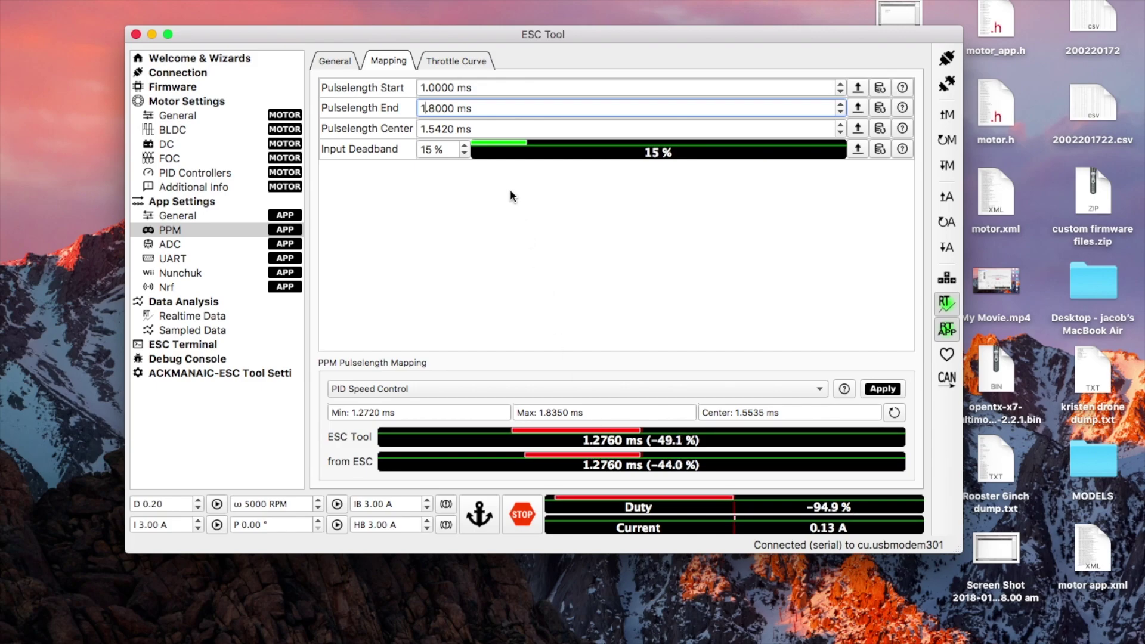
left_click(434, 88)
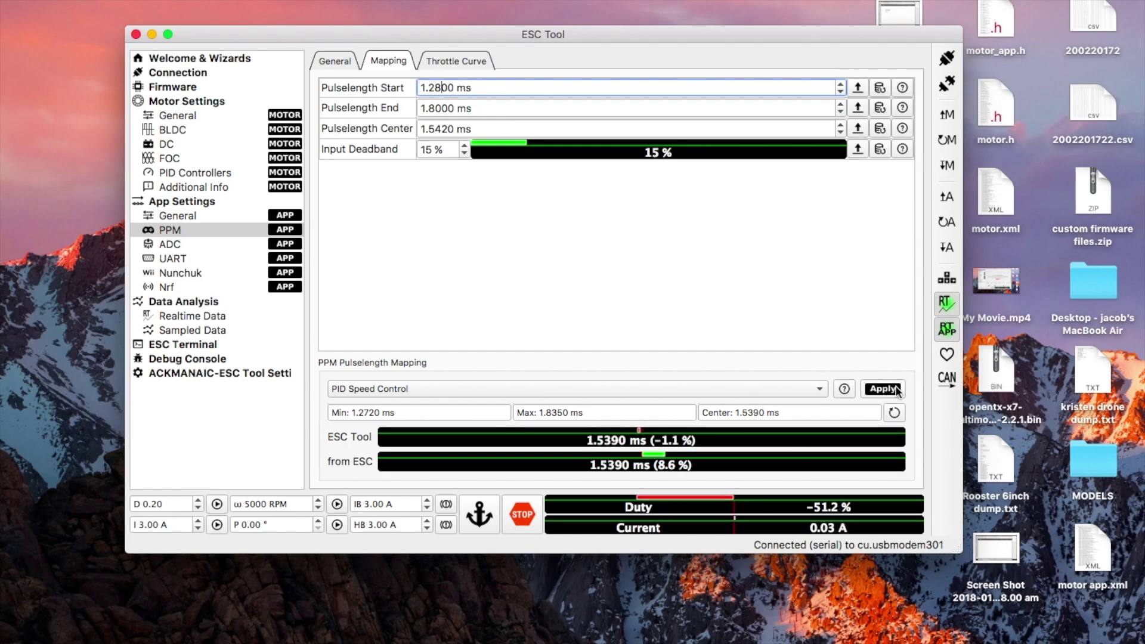
left_click(896, 390)
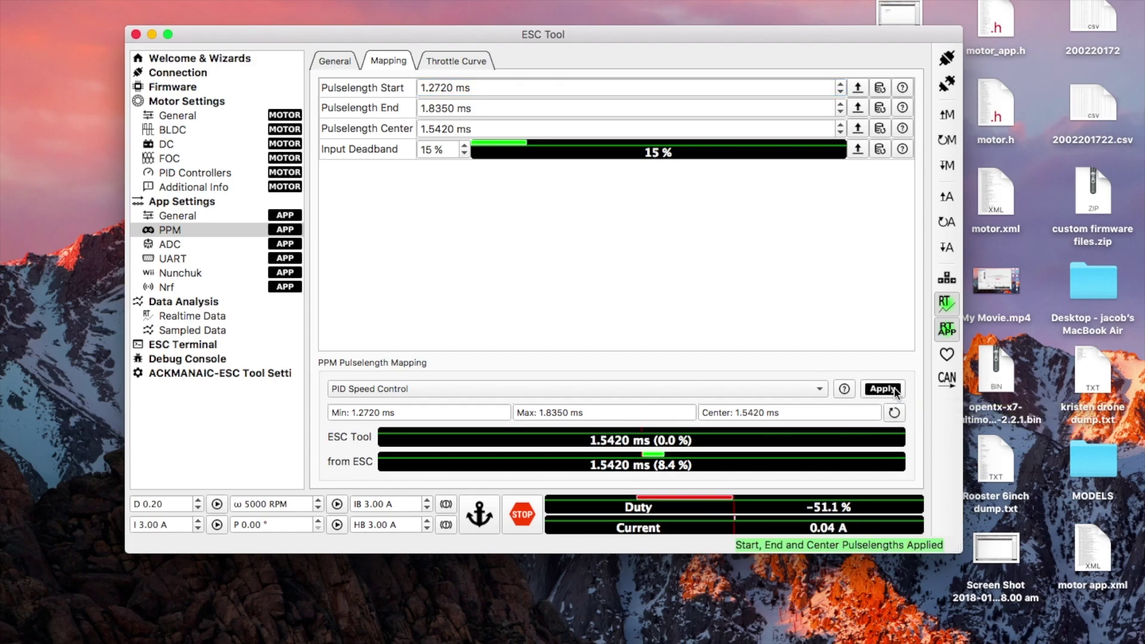
left_click(940, 333)
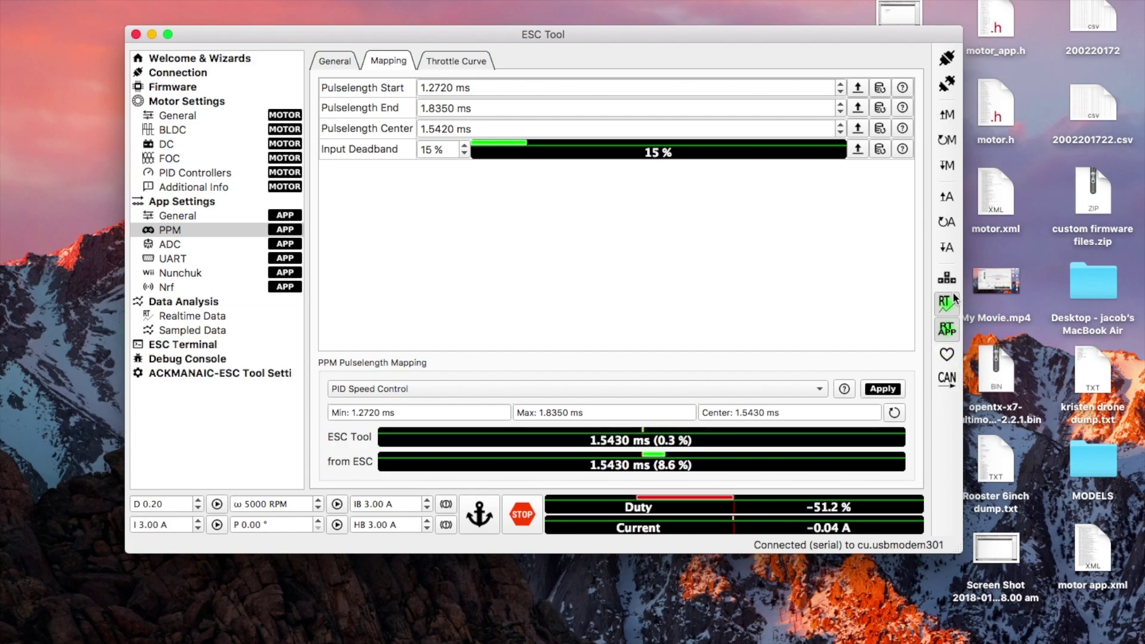
- Write the 1.2720/1.8350/1.5420 ms mapping to the ESC and reset the measured min and max
left_click(947, 248)
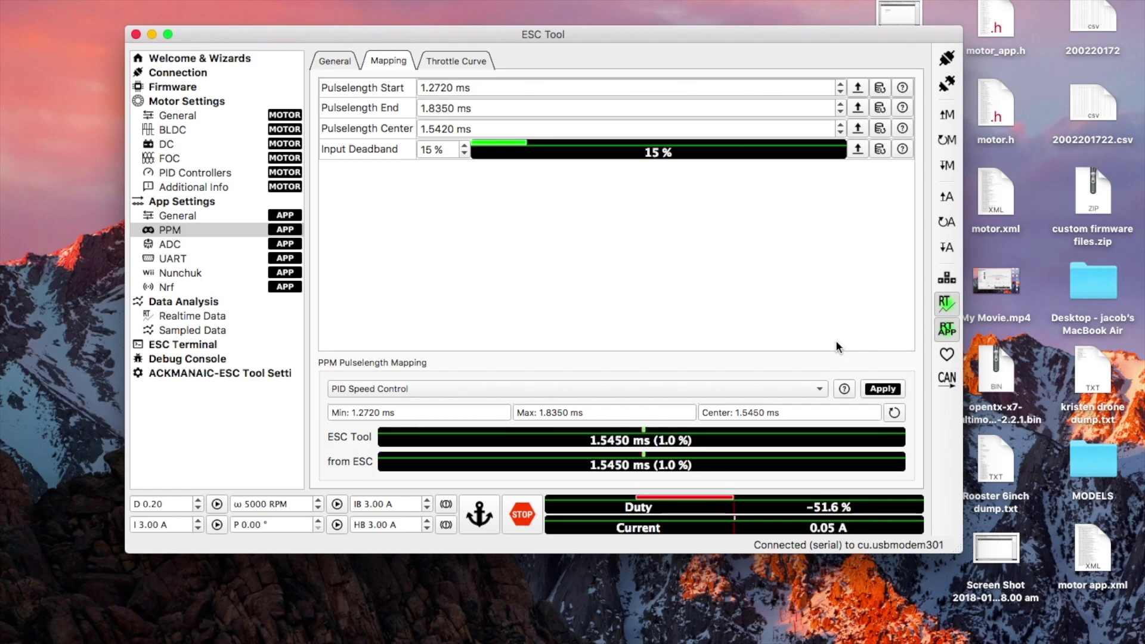
left_click(893, 413)
- Re-measure and apply start 1.2730, end 1.8360, center 1.5460 ms, then write the app configuration
left_click(893, 414)
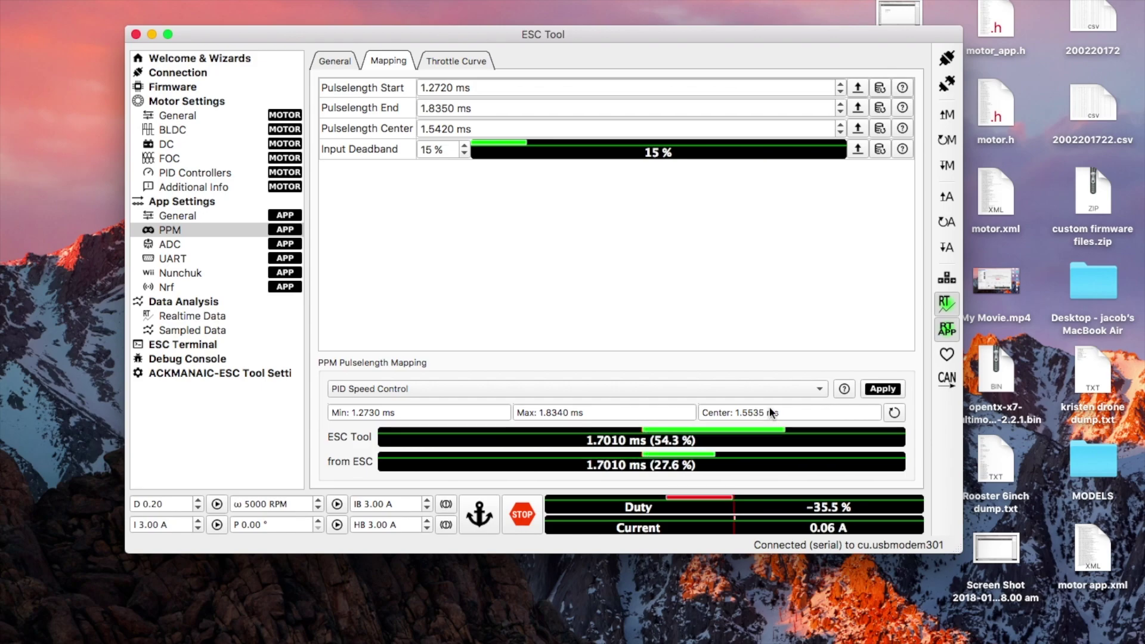
left_click(888, 390)
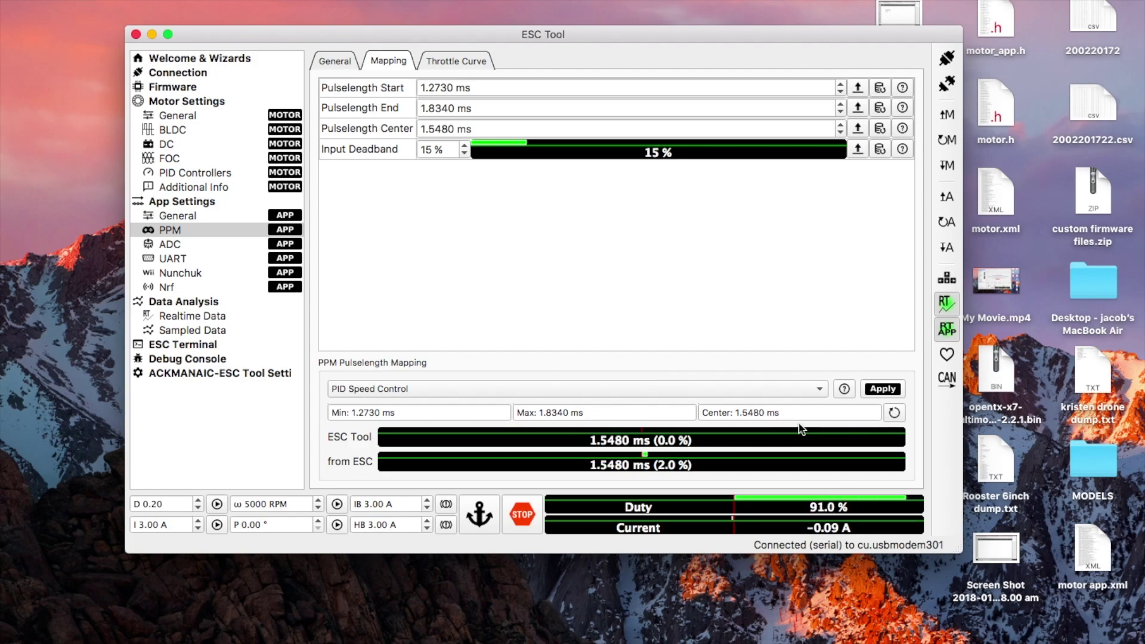
left_click(894, 415)
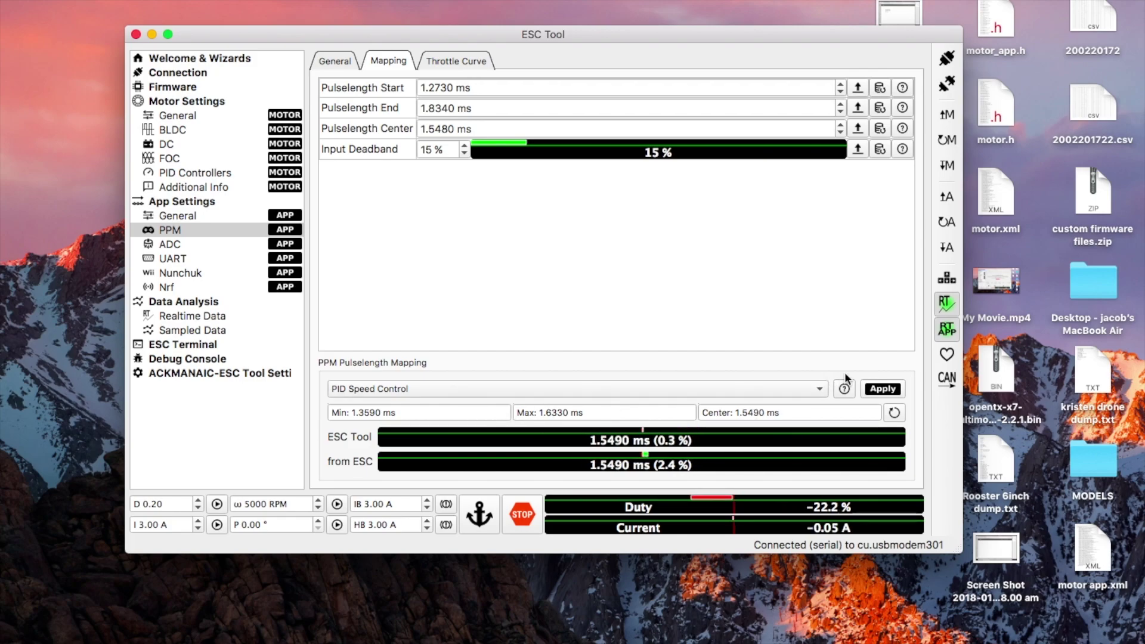
left_click(880, 388)
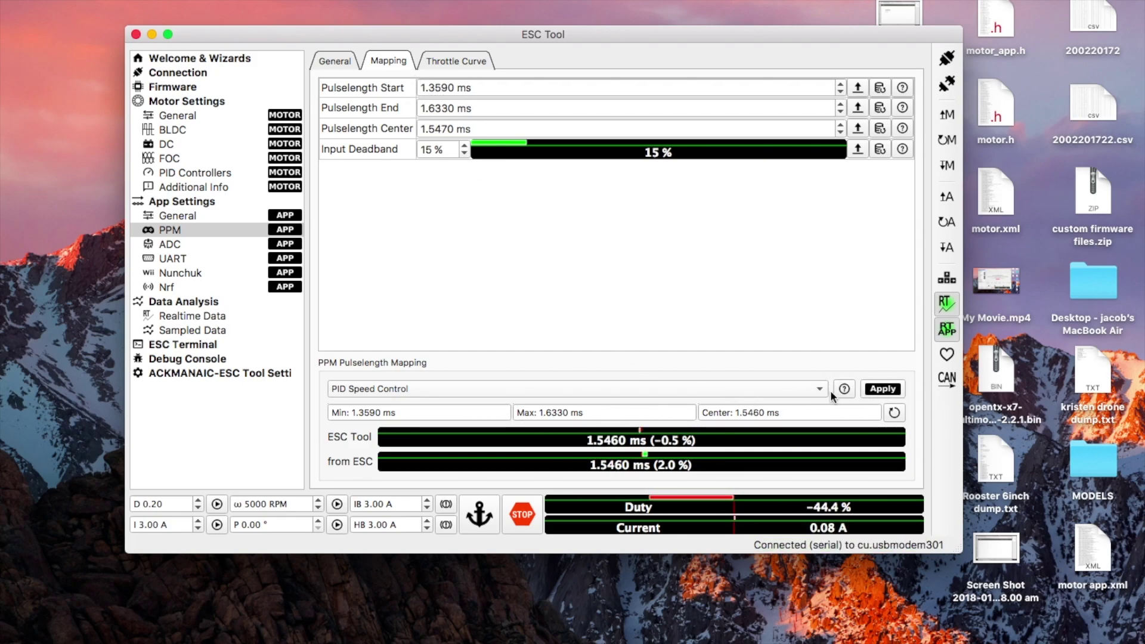
left_click(893, 412)
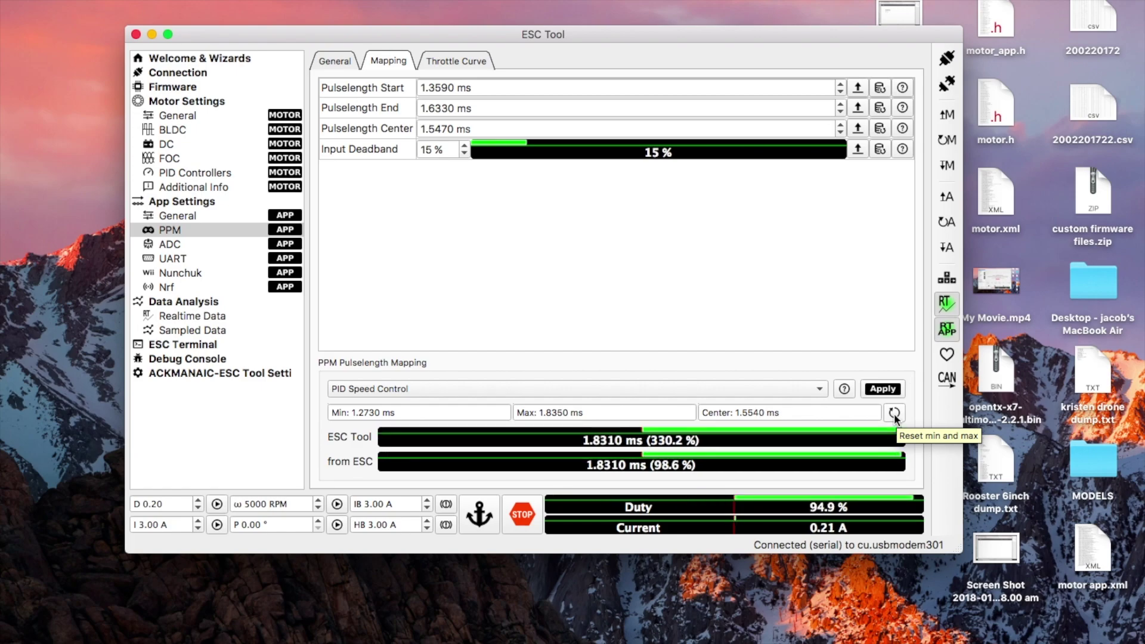
left_click(893, 413)
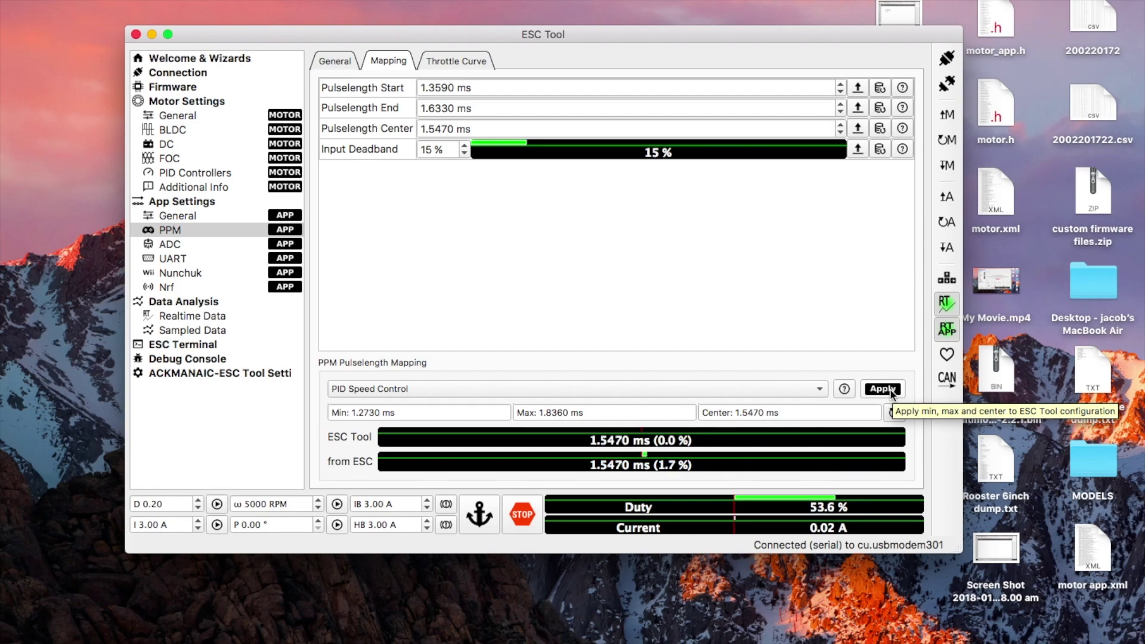
left_click(892, 392)
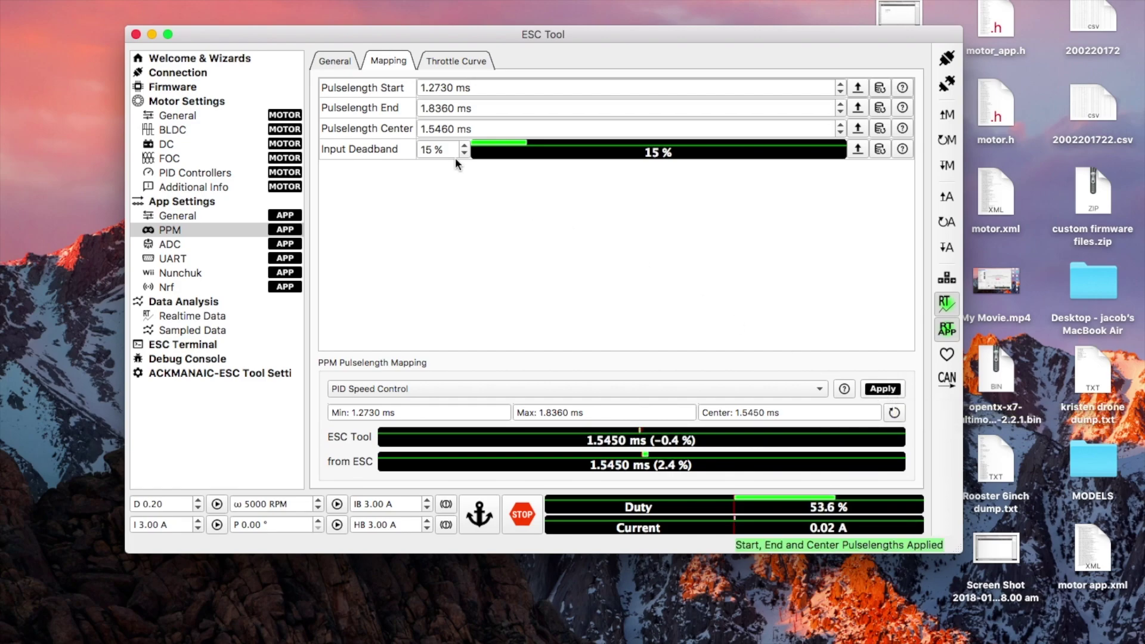
left_click(943, 252)
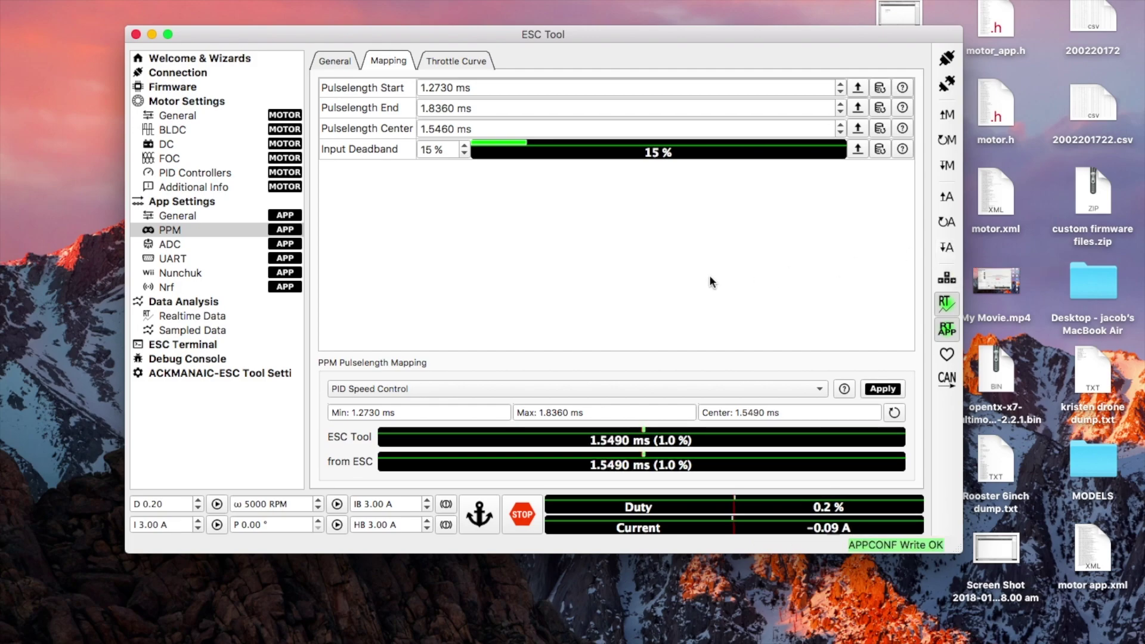